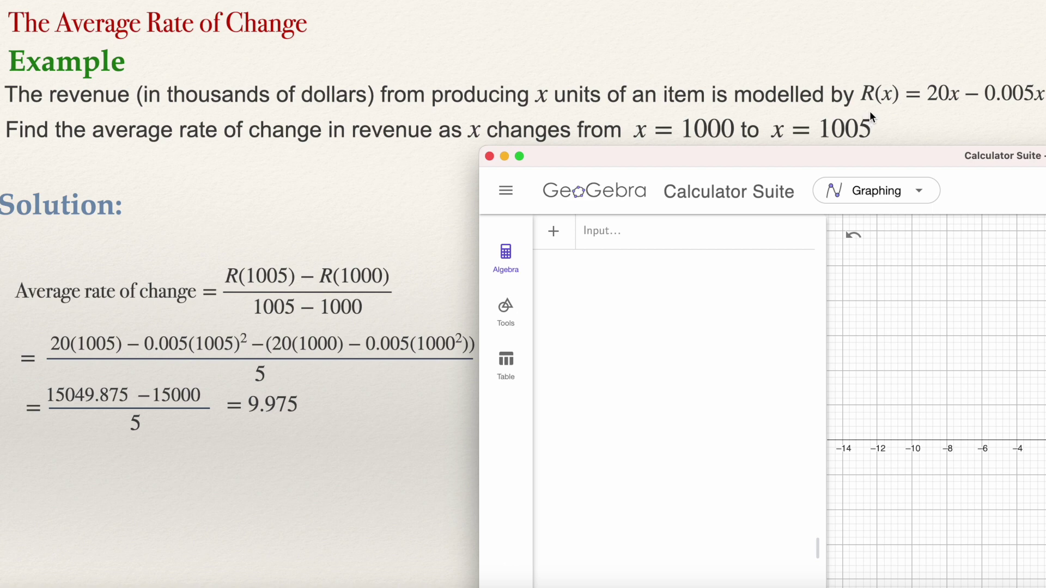
Step: Define the revenue function R(x) = 20x − 0.005x^2 in the algebra list
click(593, 236)
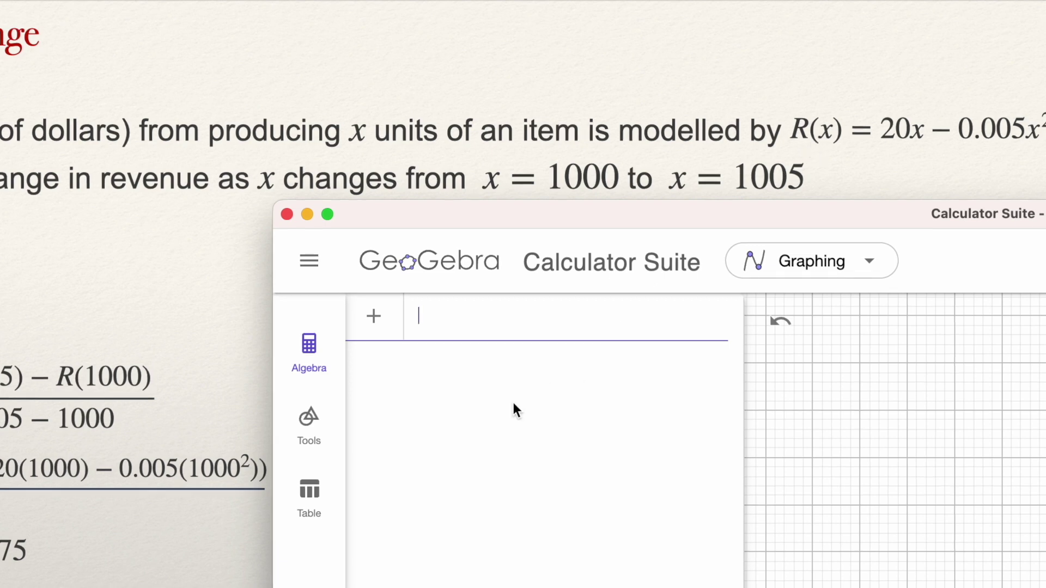
text(R(x)
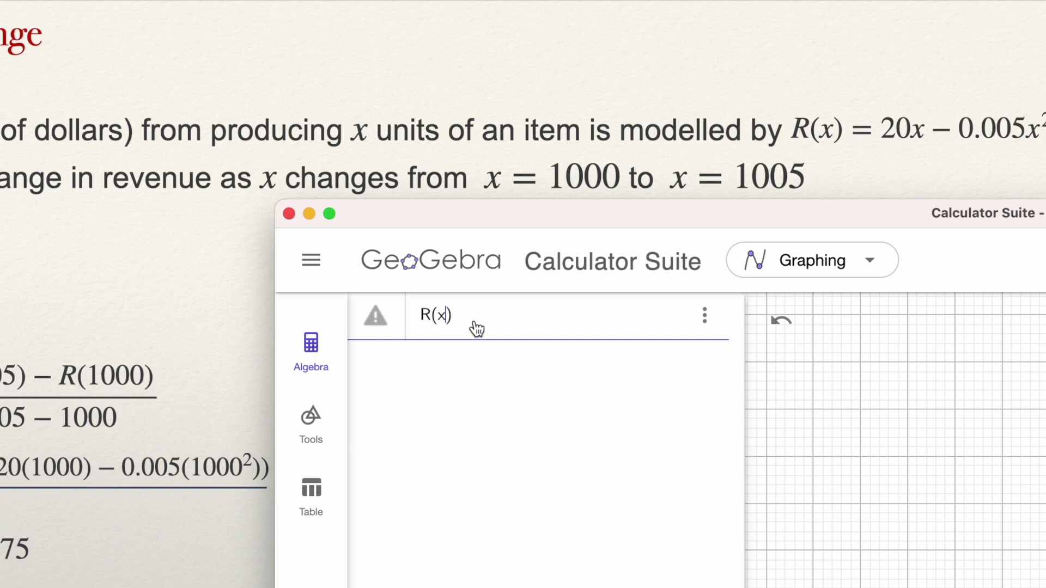
text(=20x-)
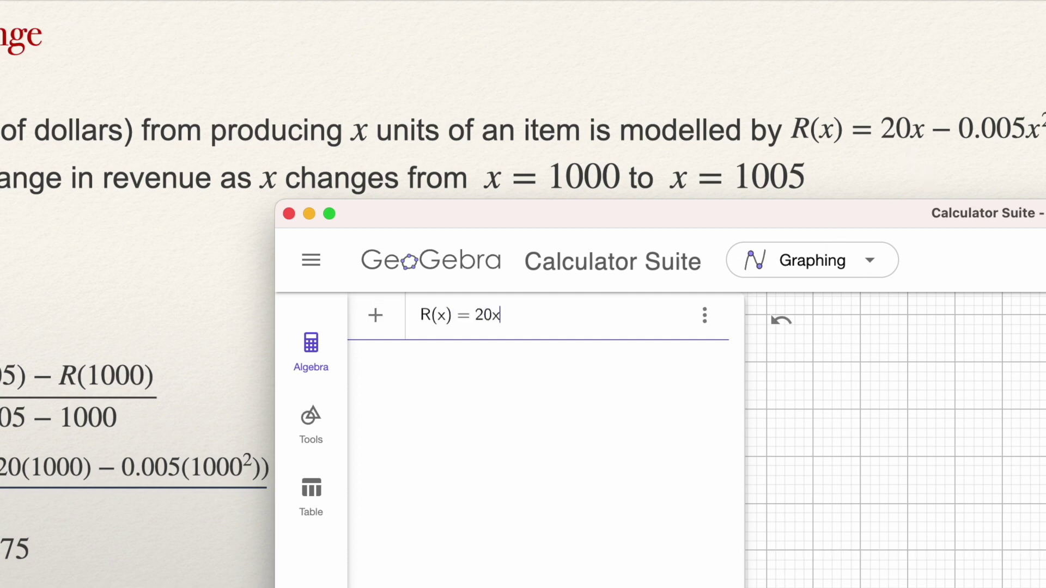
text(0.005x)
key(Return)
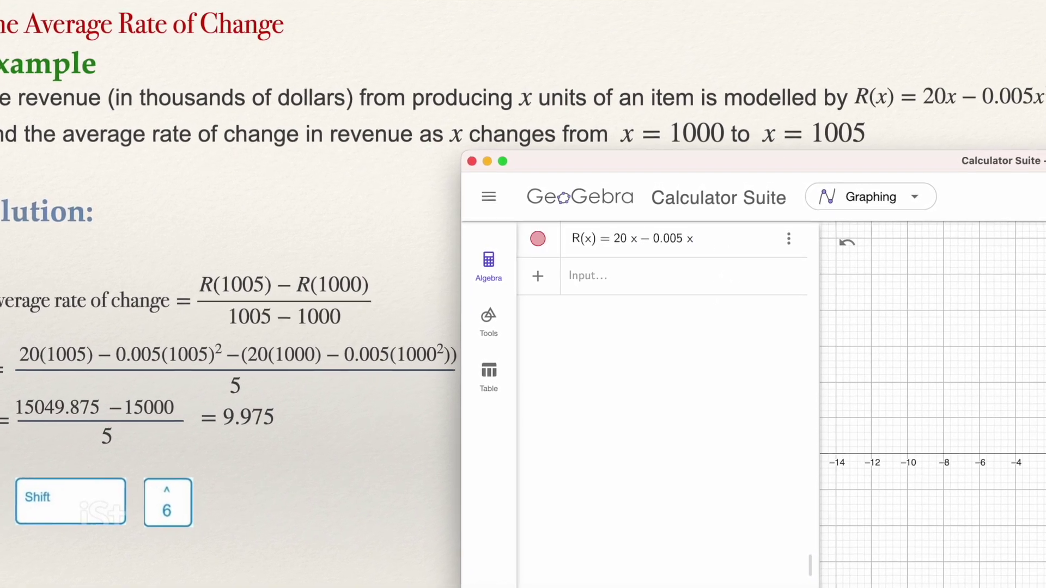
text(2)
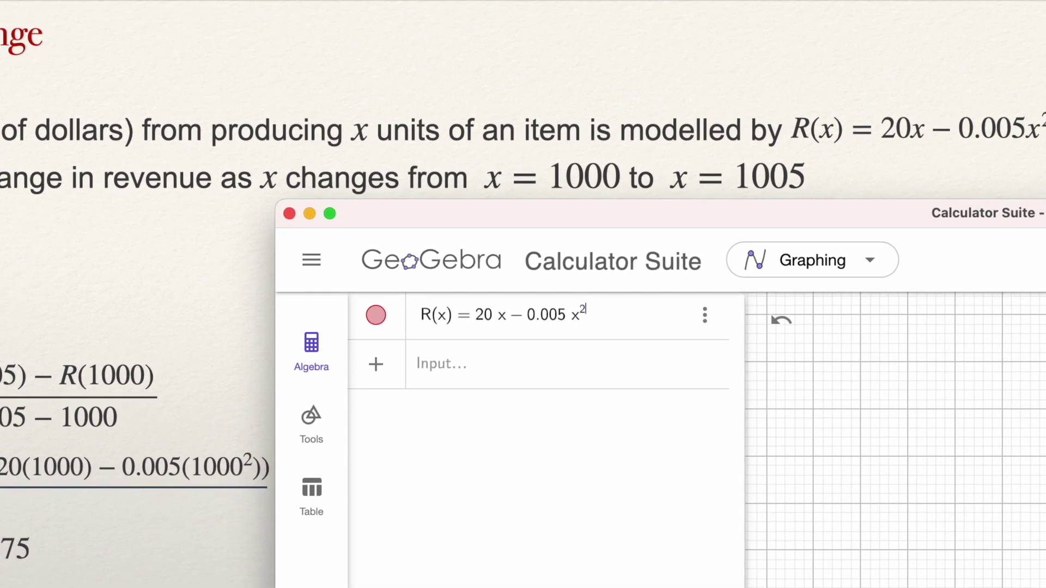
key(Return)
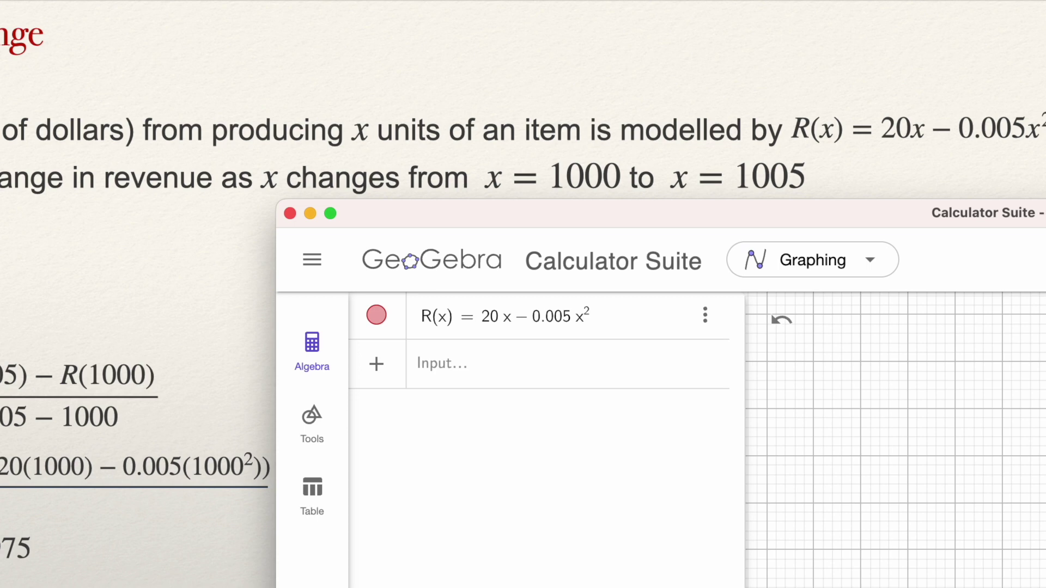
Step: Add an expression named Ave for the change in revenue, Ave = (R(1005) − R(1000))
click(429, 374)
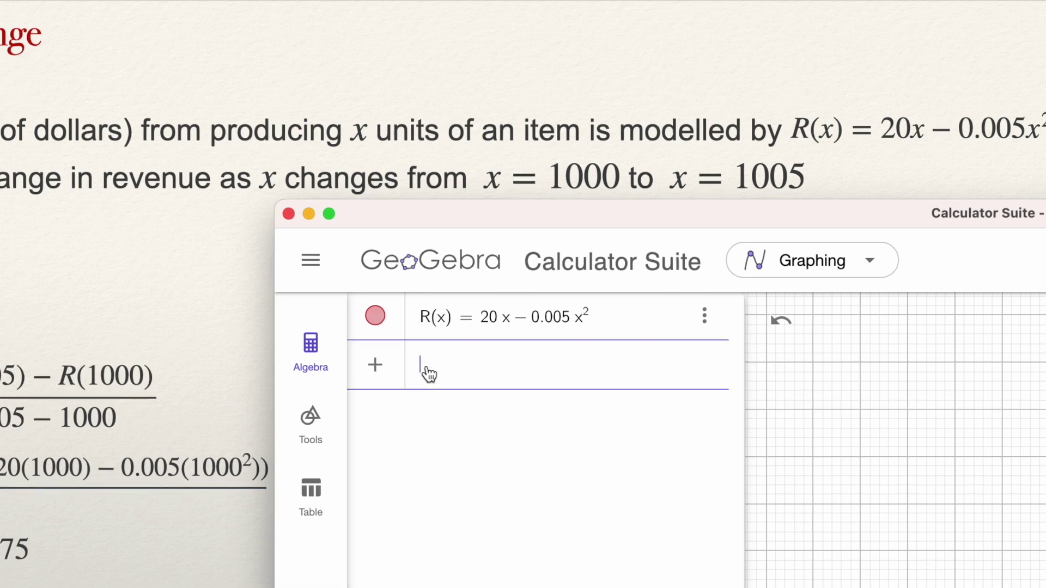
text(Ave)
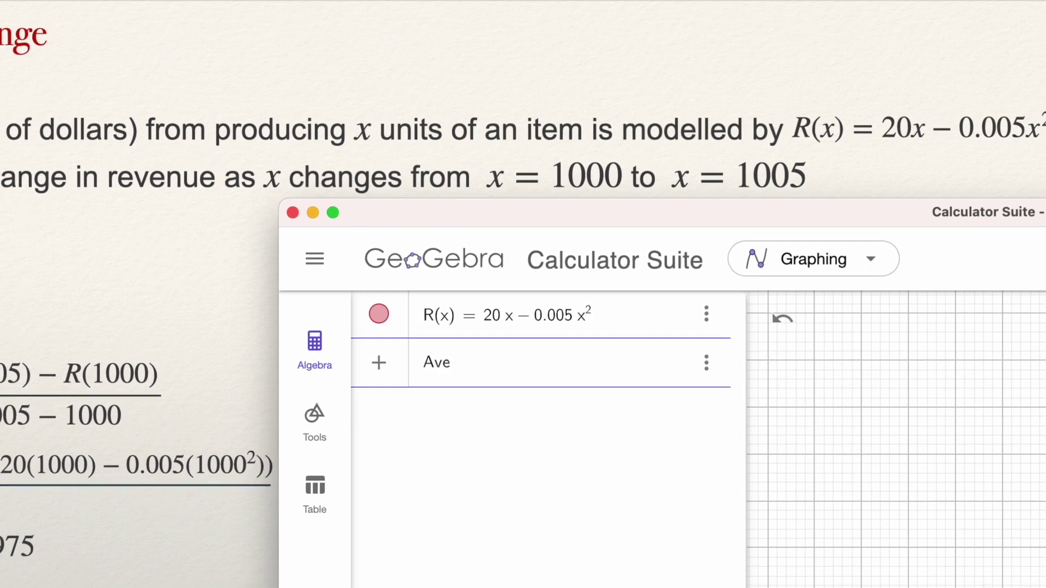
text(=)
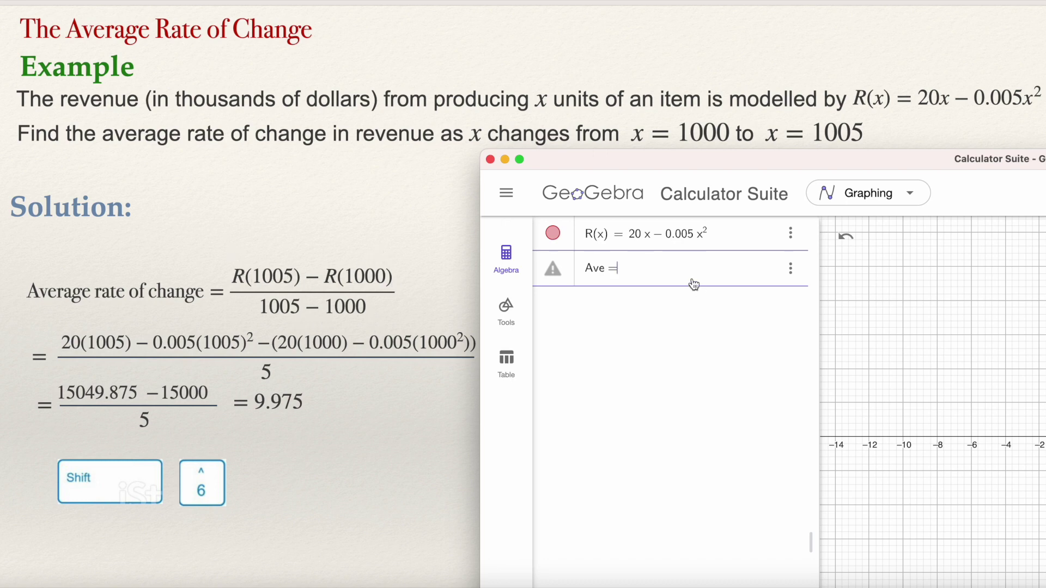
text((R()
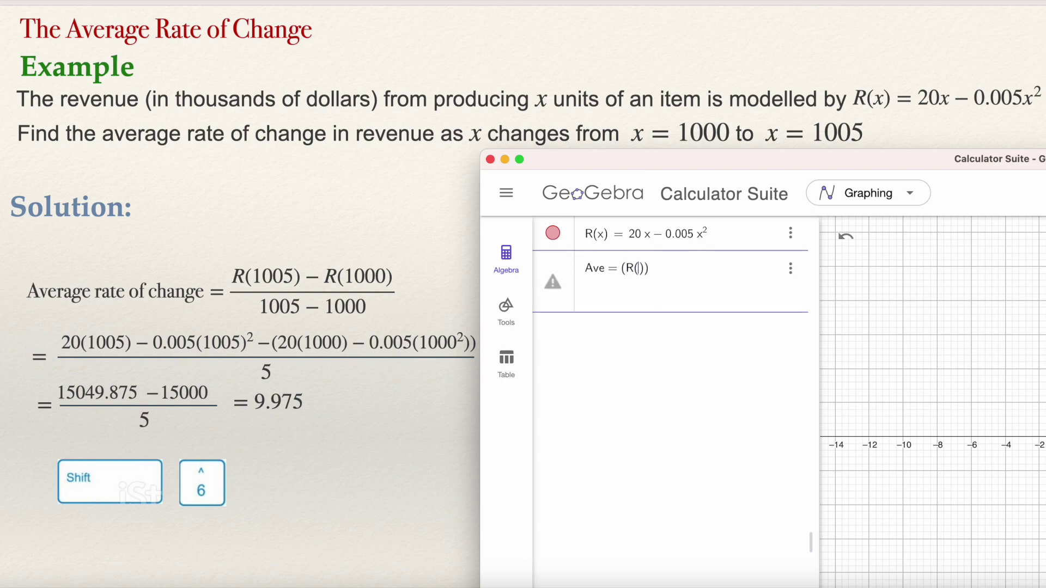
text(1005)
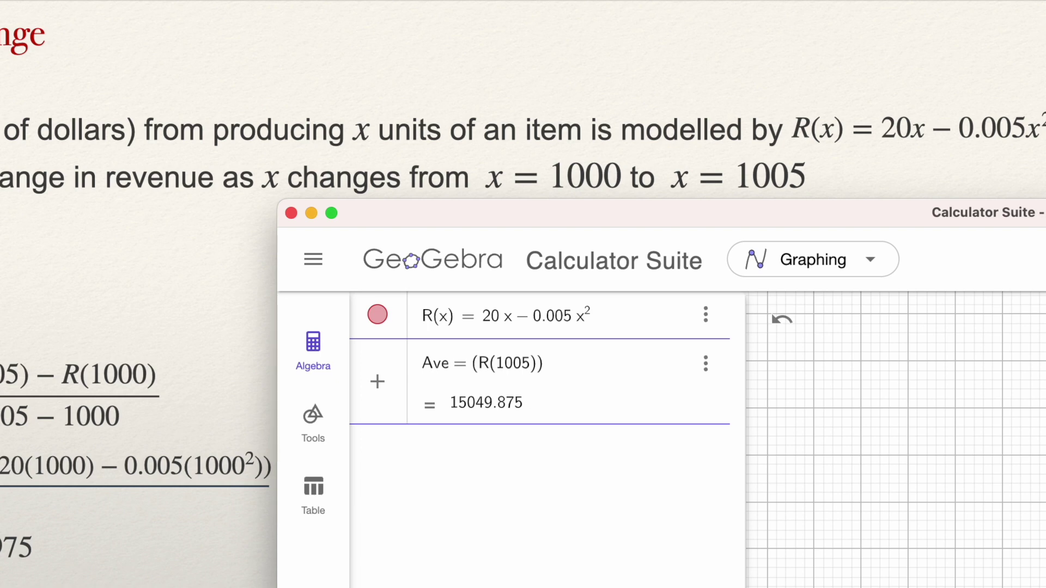
key(Right)
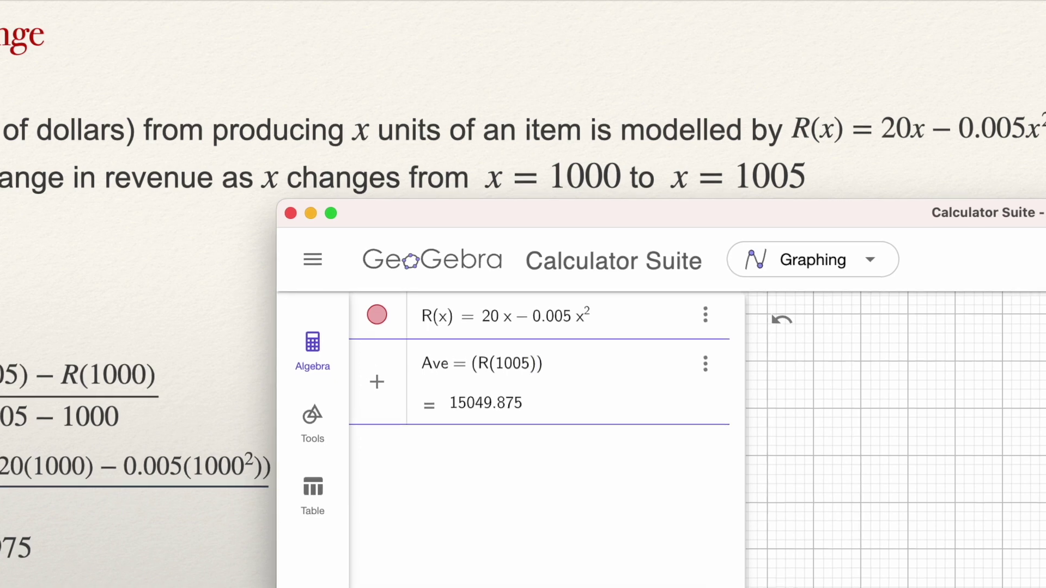
text(-)
text(R(100)
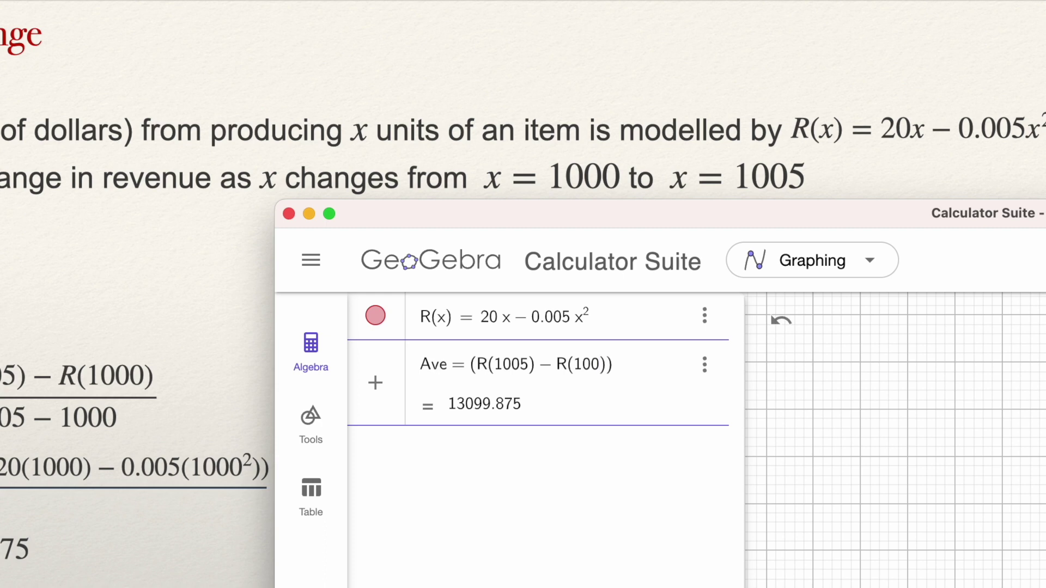
text(0)
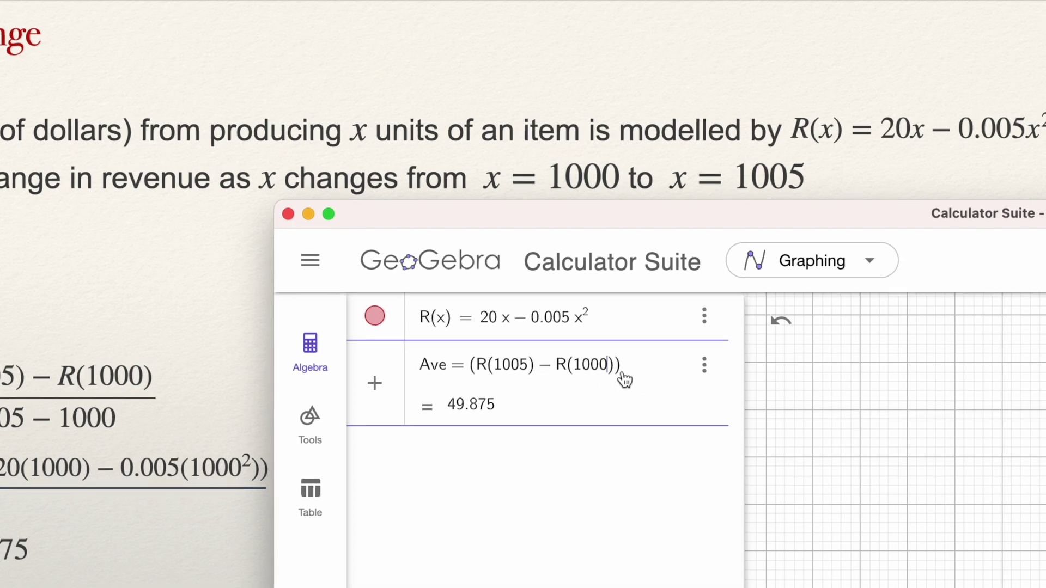
key(Return)
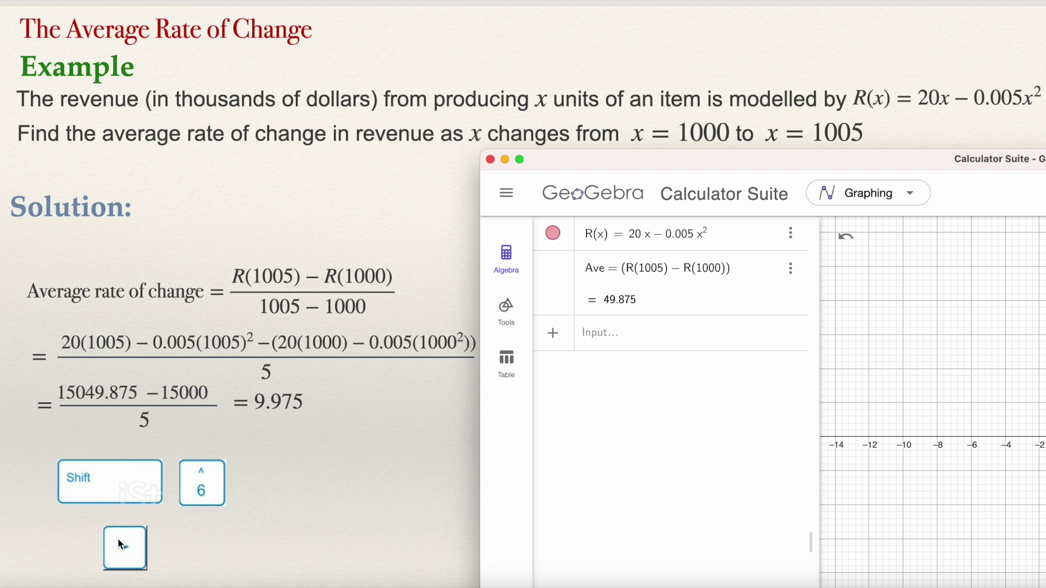
Step: Divide the Ave expression by 1005 − 1000 to calculate the average rate of change
click(753, 287)
key(Right)
key(Right)
text(/)
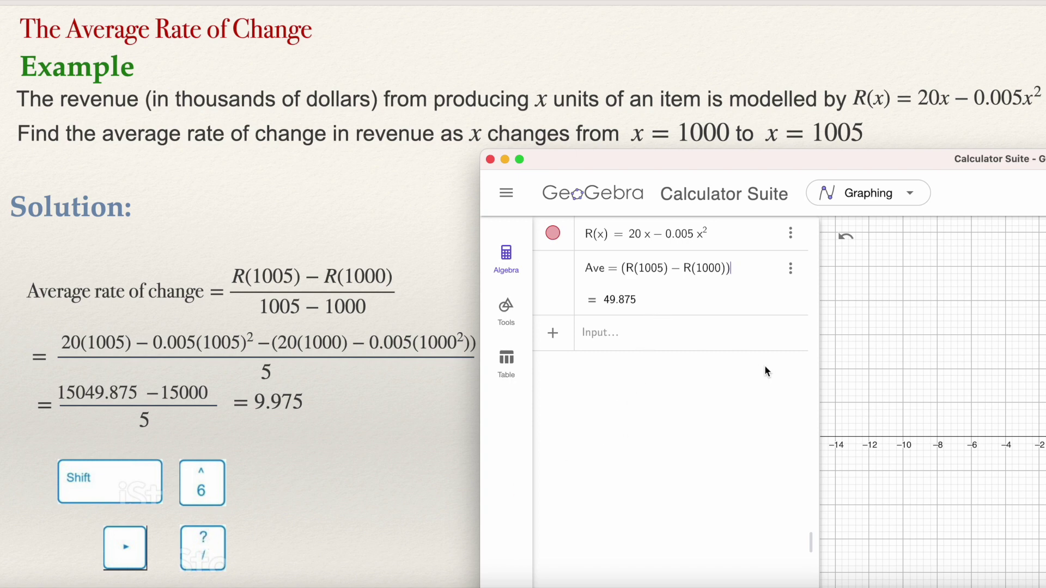
text(/)
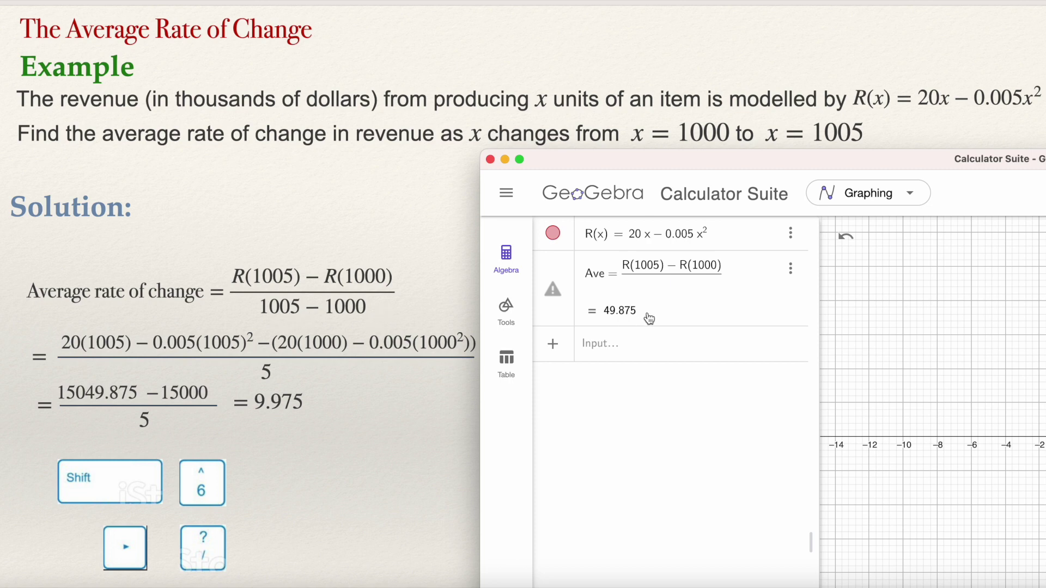
text(1005-100)
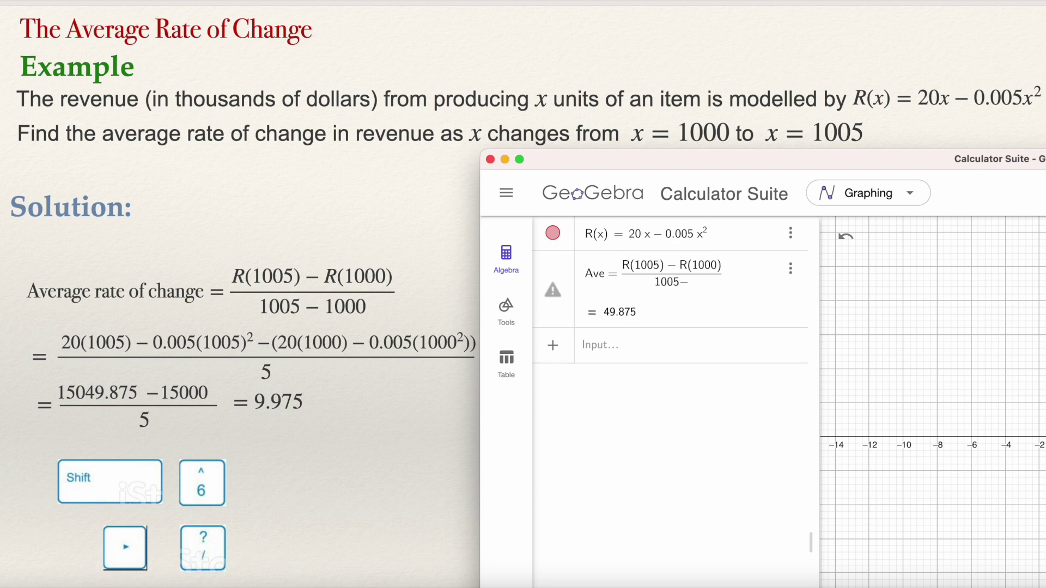
text(000)
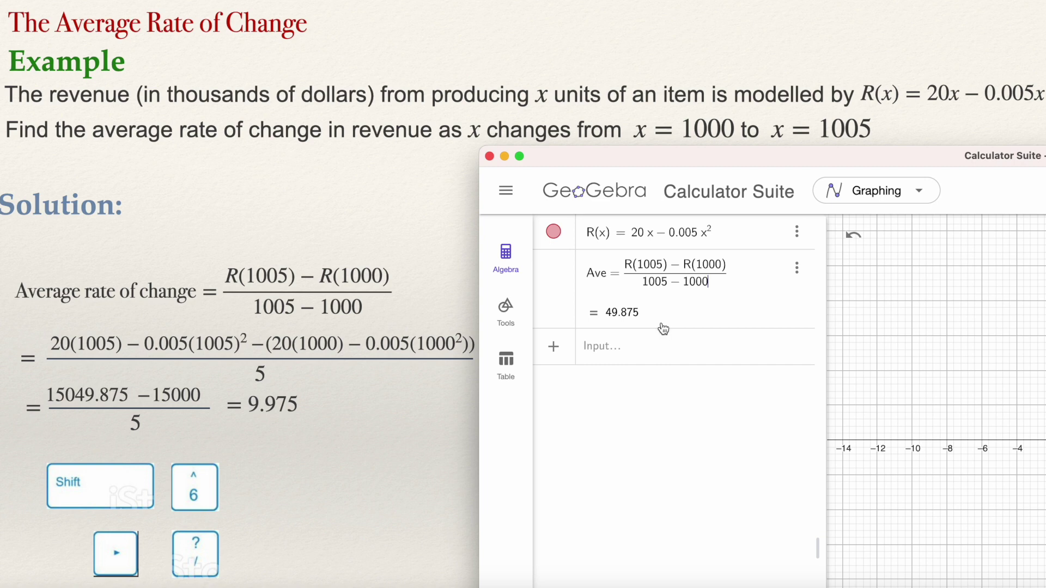
key(Return)
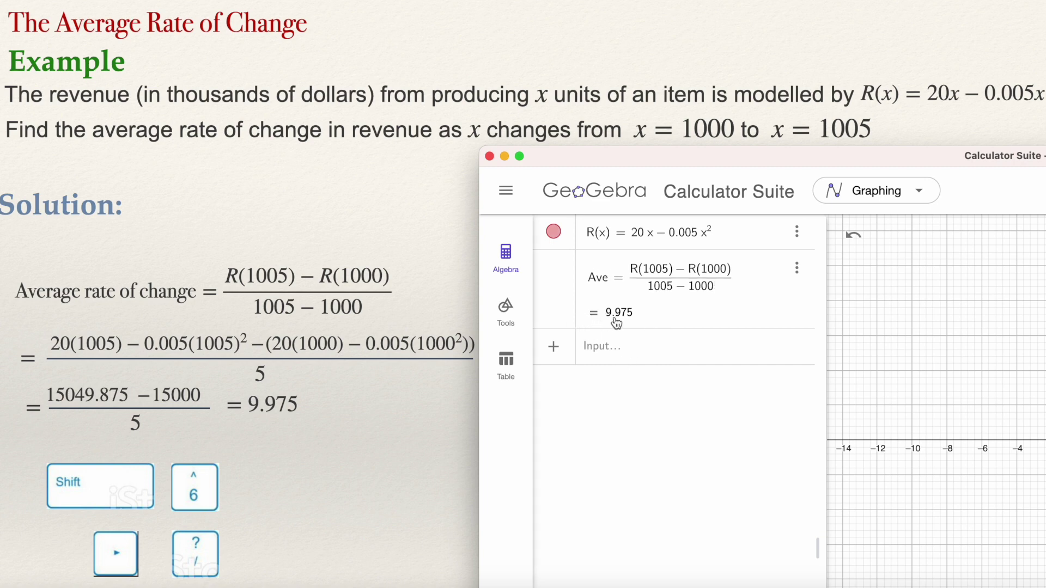
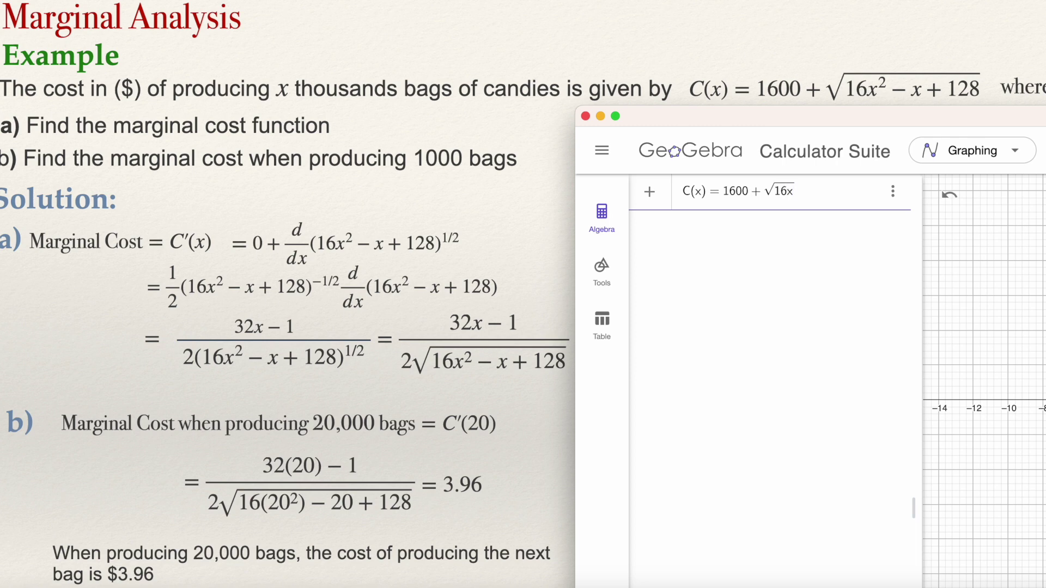
Step: Complete the cost function as C(x) = 1600 + √(16x^2 − x + 128) by finishing the expression under the root
text(2)
text(-x)
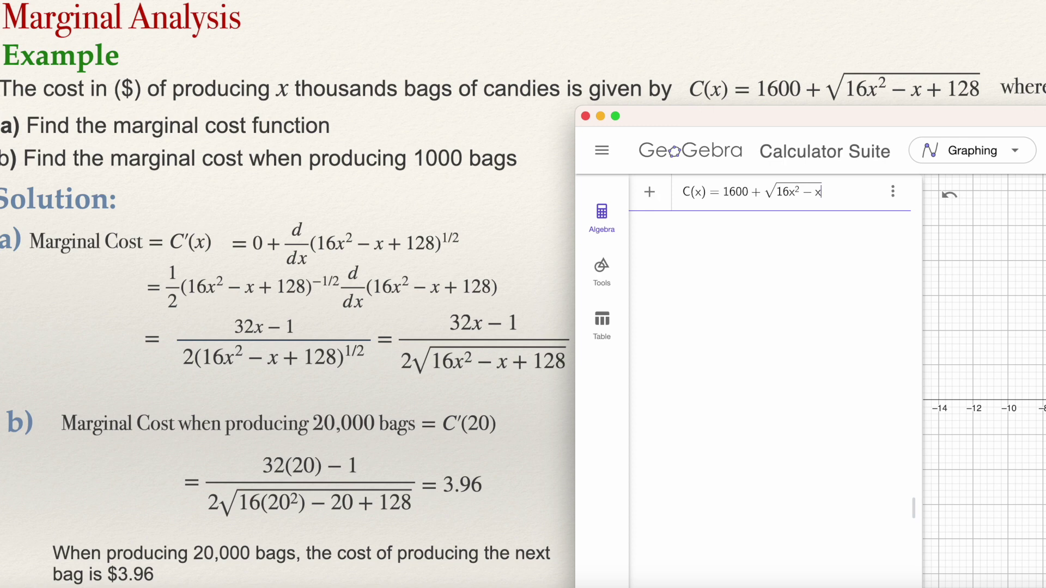
text(+128)
key(Return)
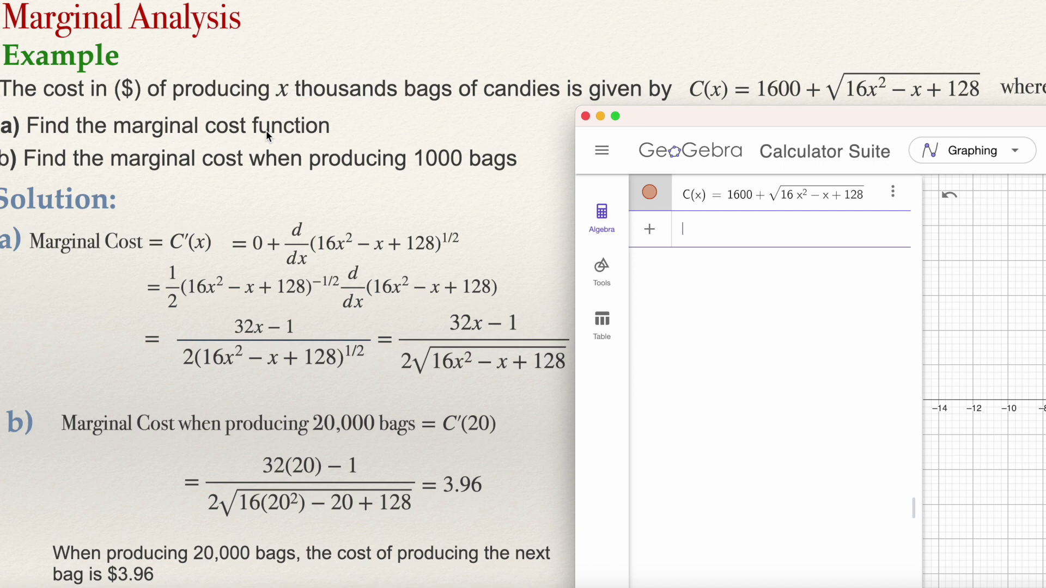
Step: Compute the marginal cost function by entering the derivative C'(x) below the cost function
click(762, 229)
text(C)
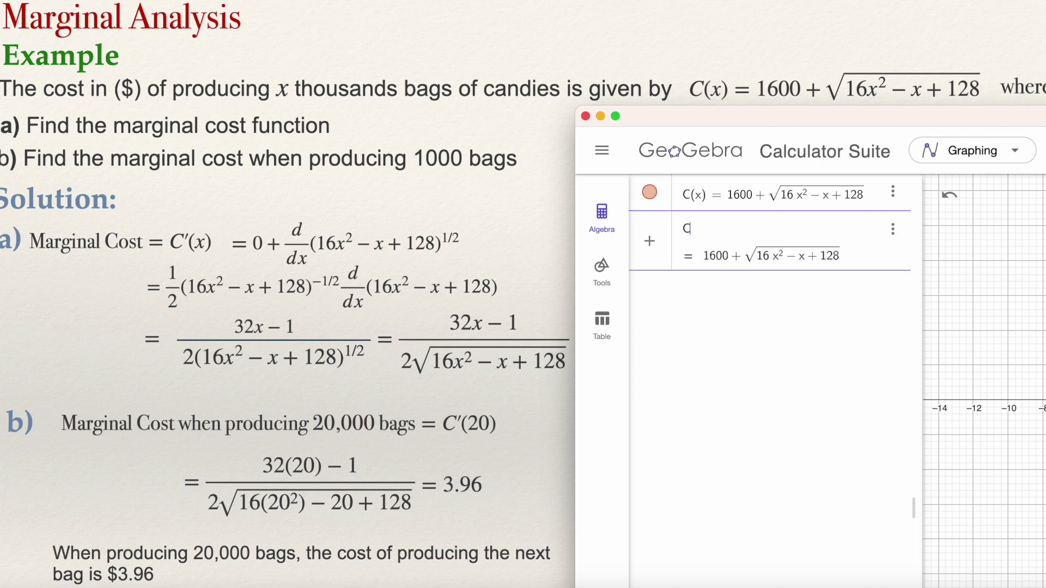
text(')
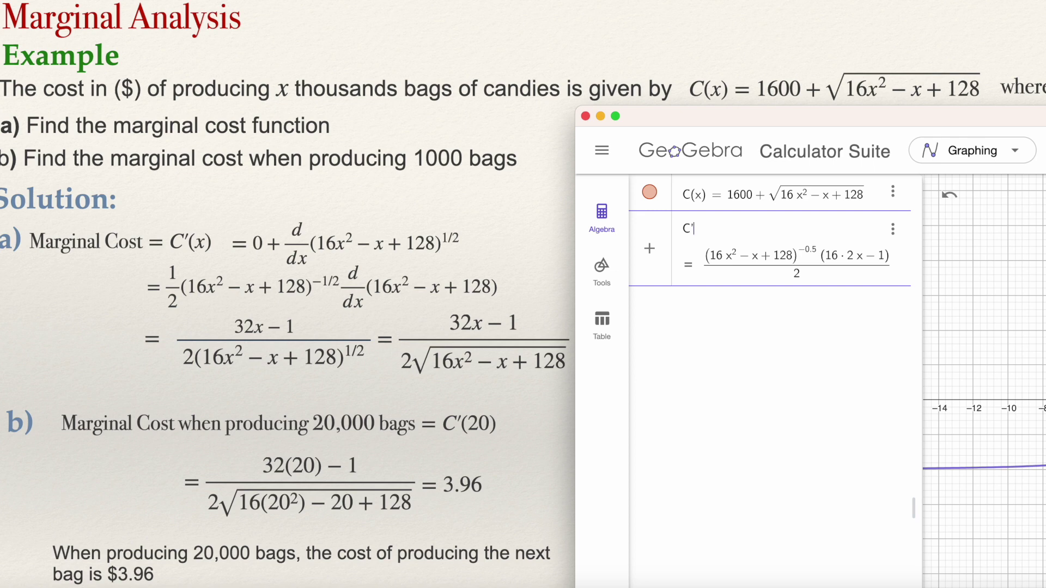
text(()
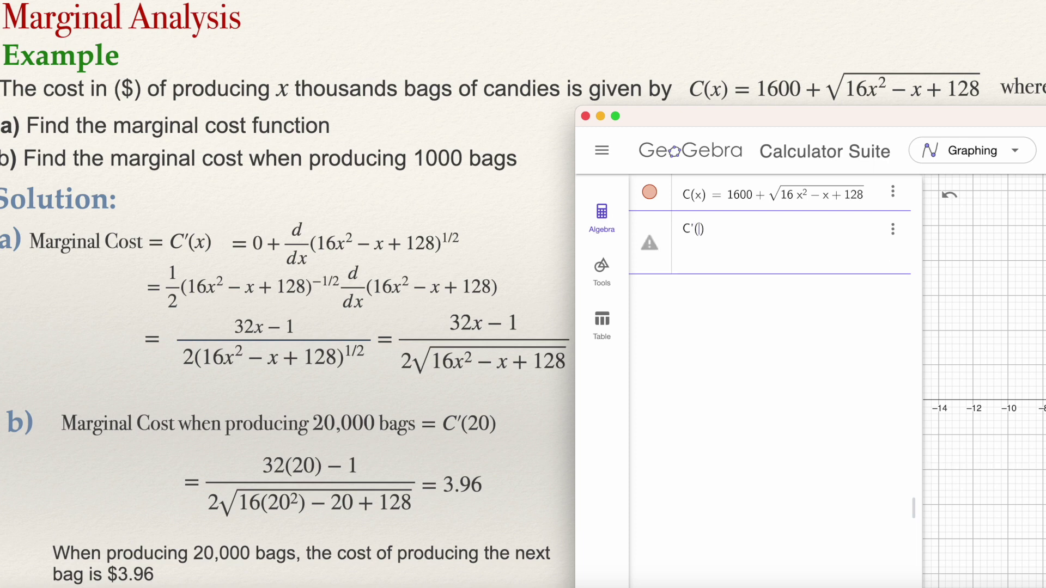
text(x)
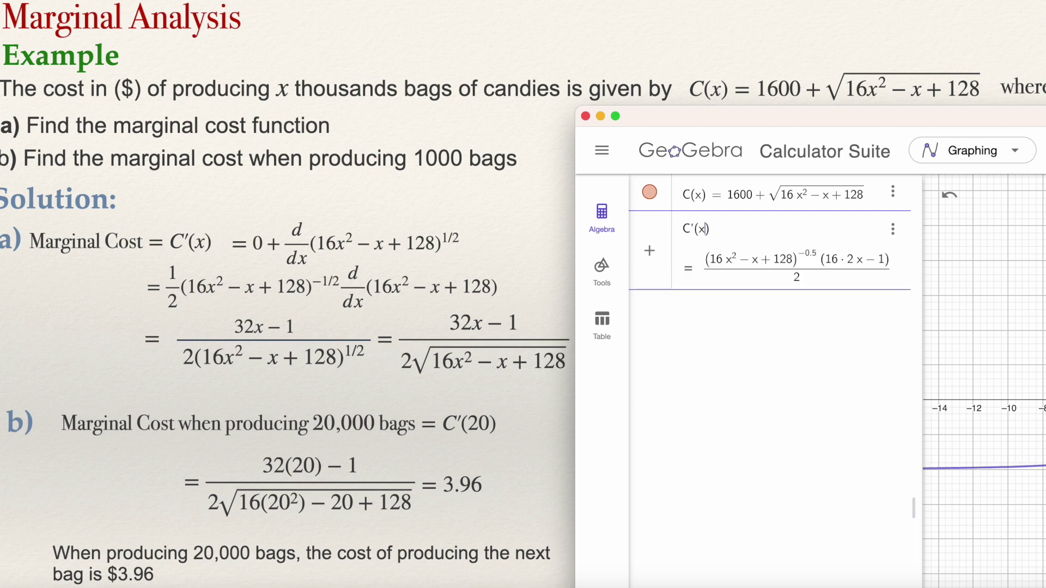
key(Return)
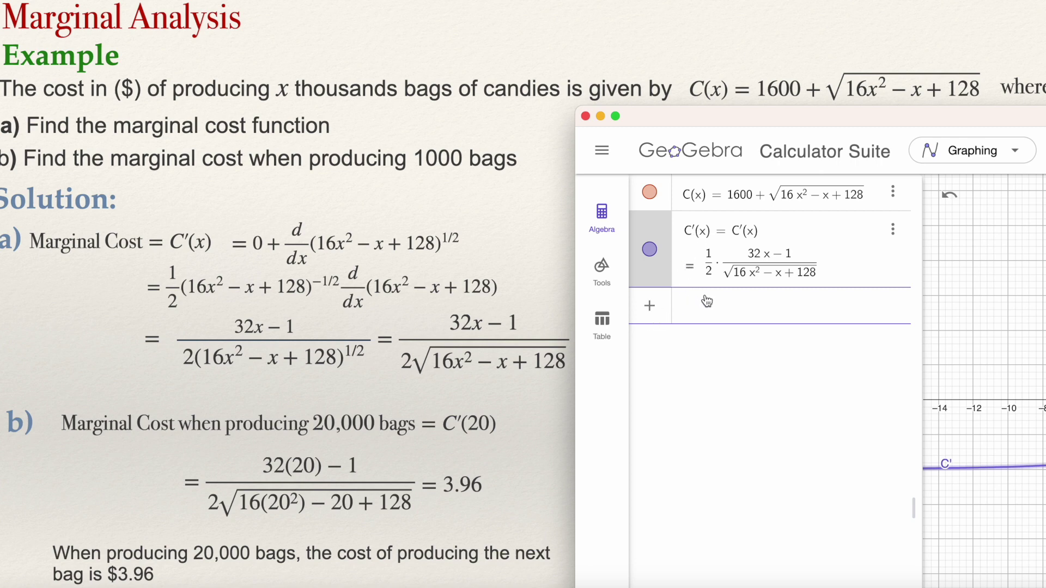
Step: Evaluate the marginal cost for 20,000 bags by entering C'(20) as a new expression
click(129, 171)
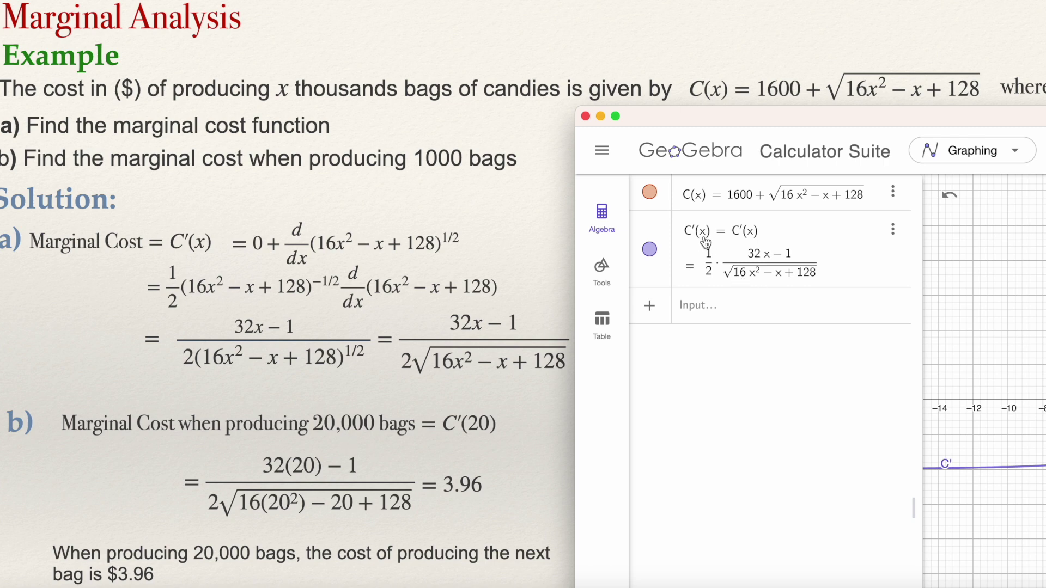
click(693, 313)
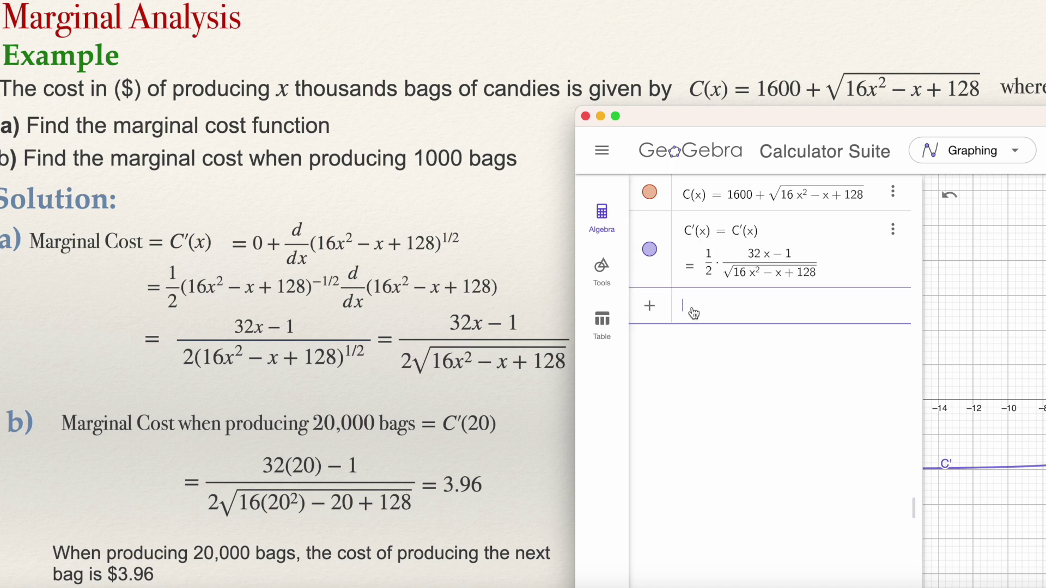
text(C)
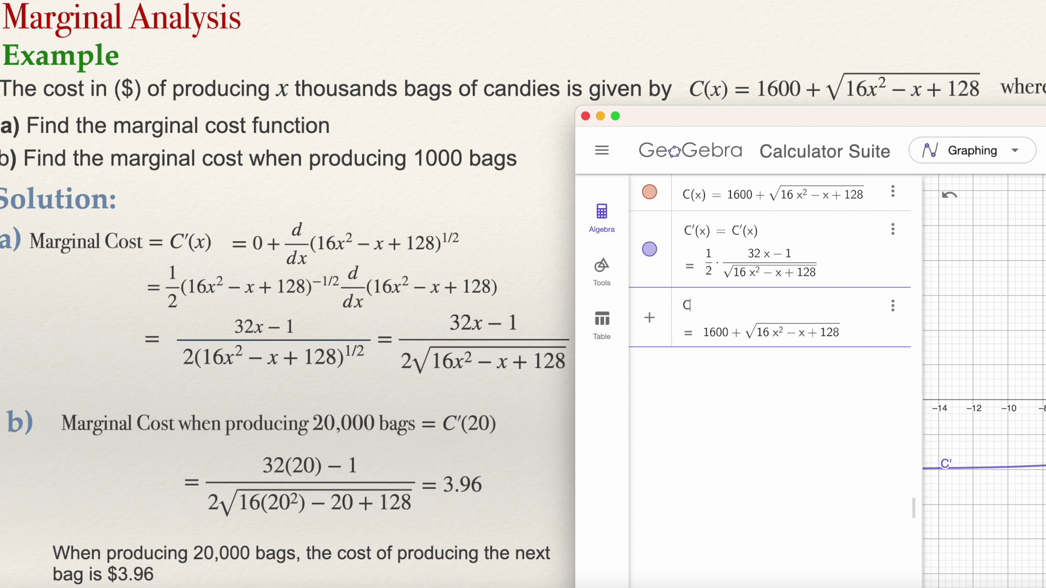
text('()
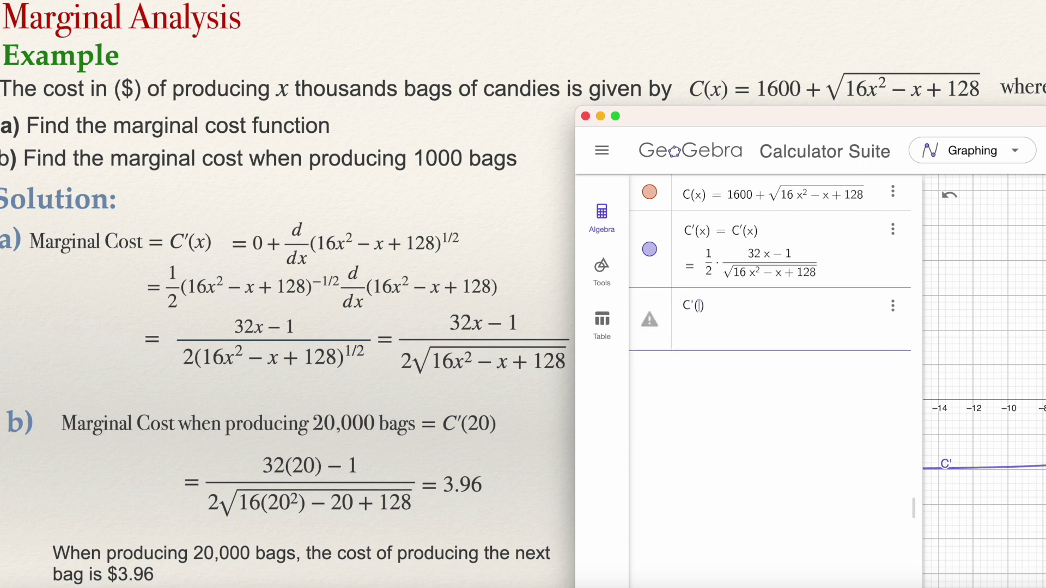
text(20)
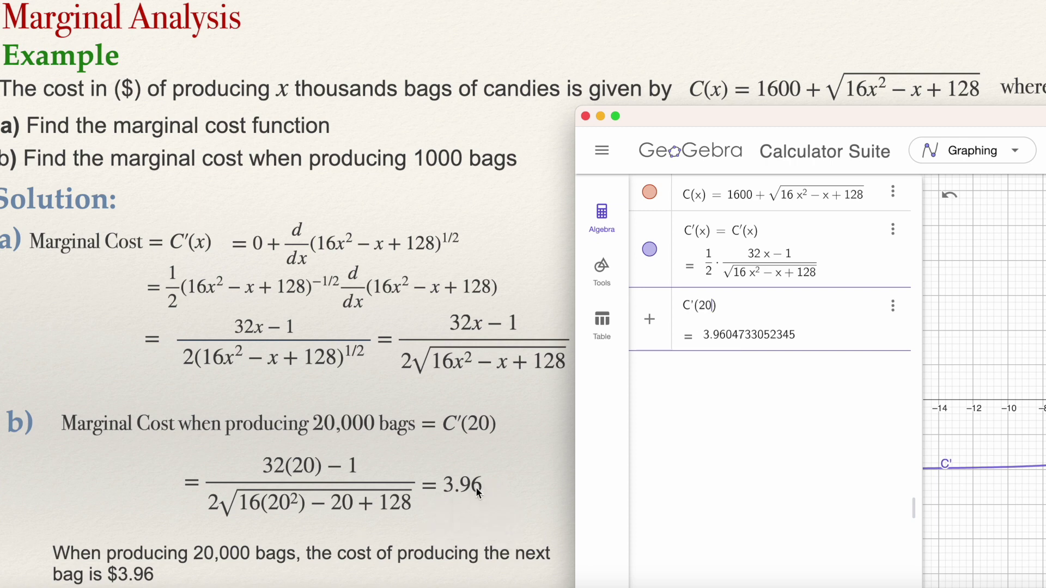
key(Return)
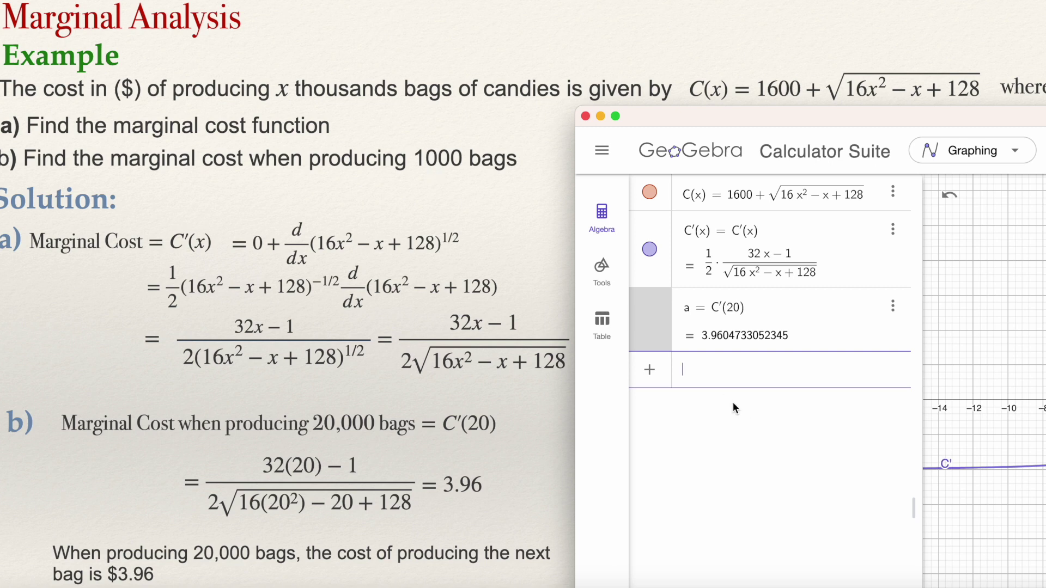
Step: Evaluate the marginal cost for 1,000 bags by adding C'(1) as a new expression below C'(20)
text(C)
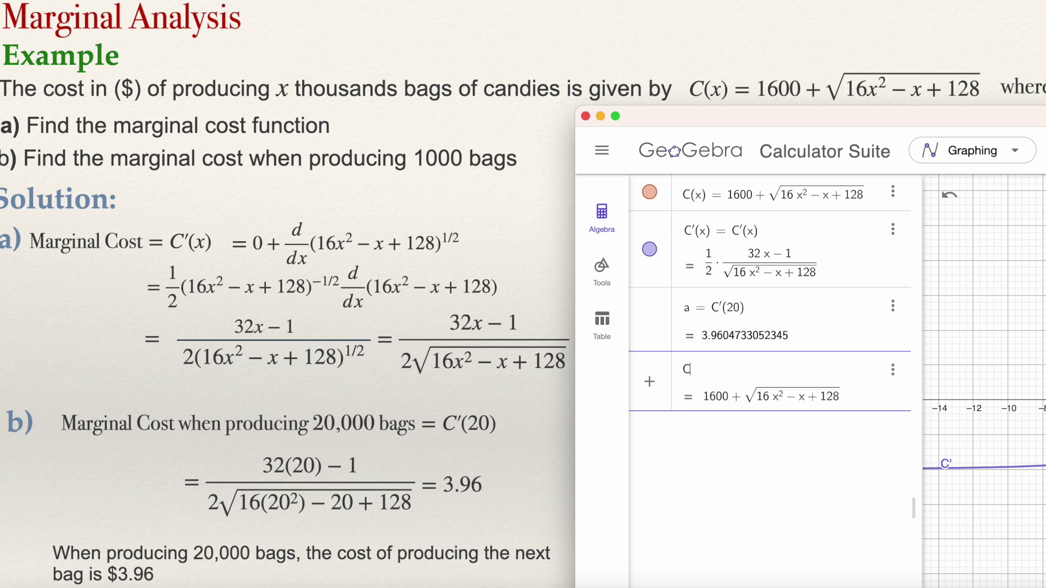
text('(1)
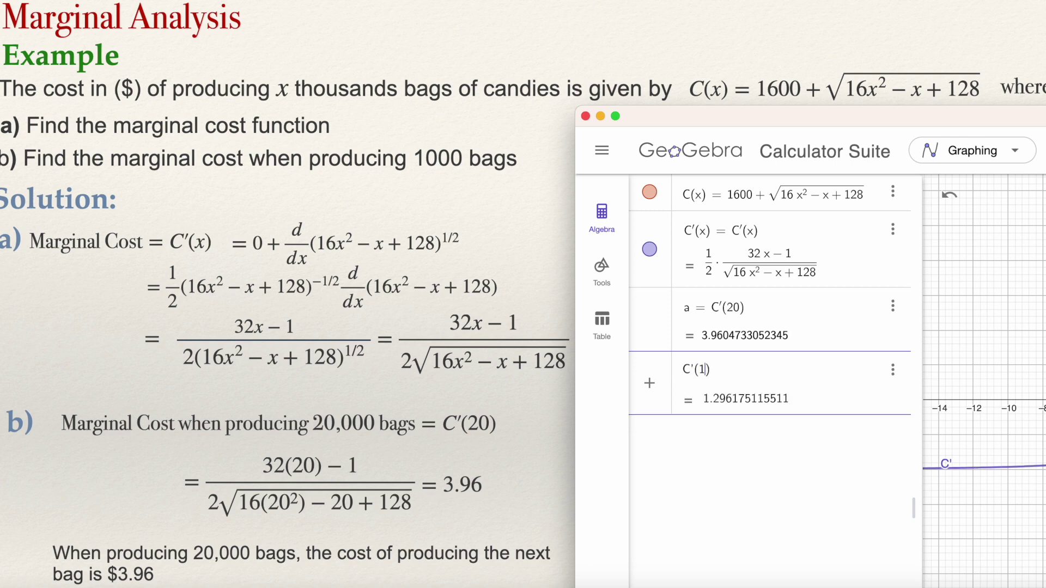
key(Return)
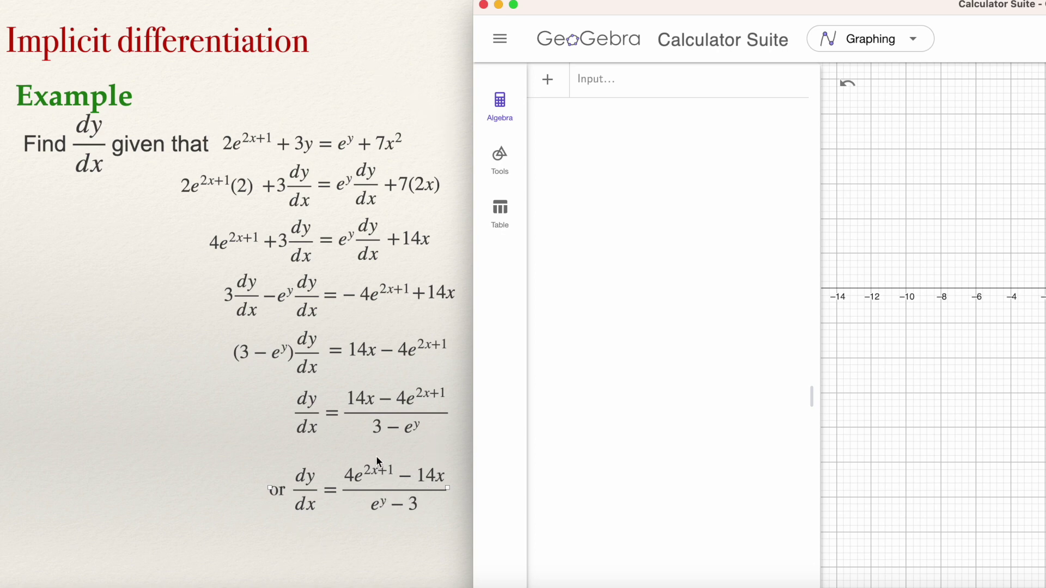
Step: Begin an ImplicitDerivative( ) expression in the empty algebra input for the implicit differentiation example
click(588, 88)
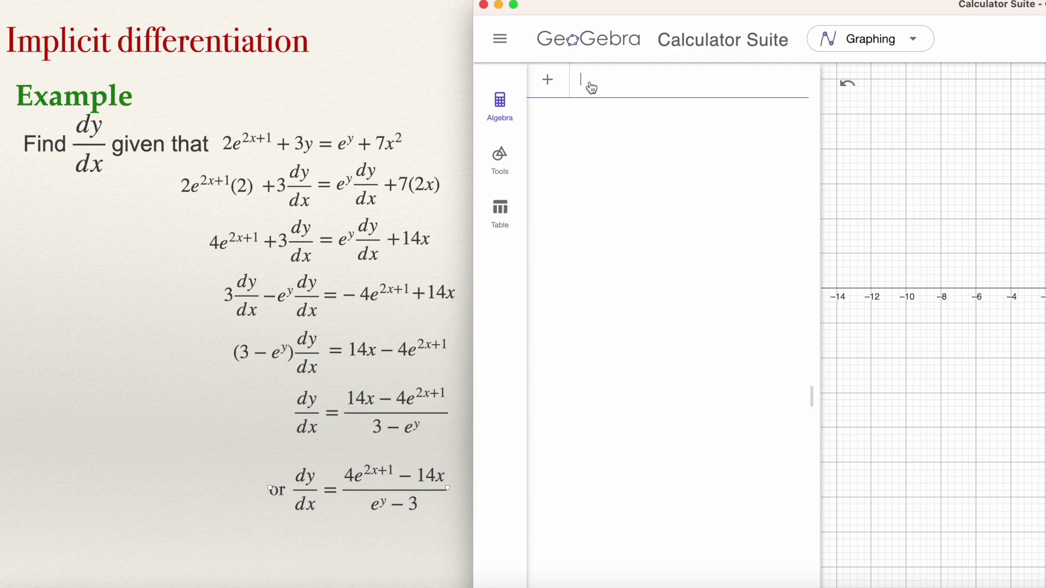
text(Imp)
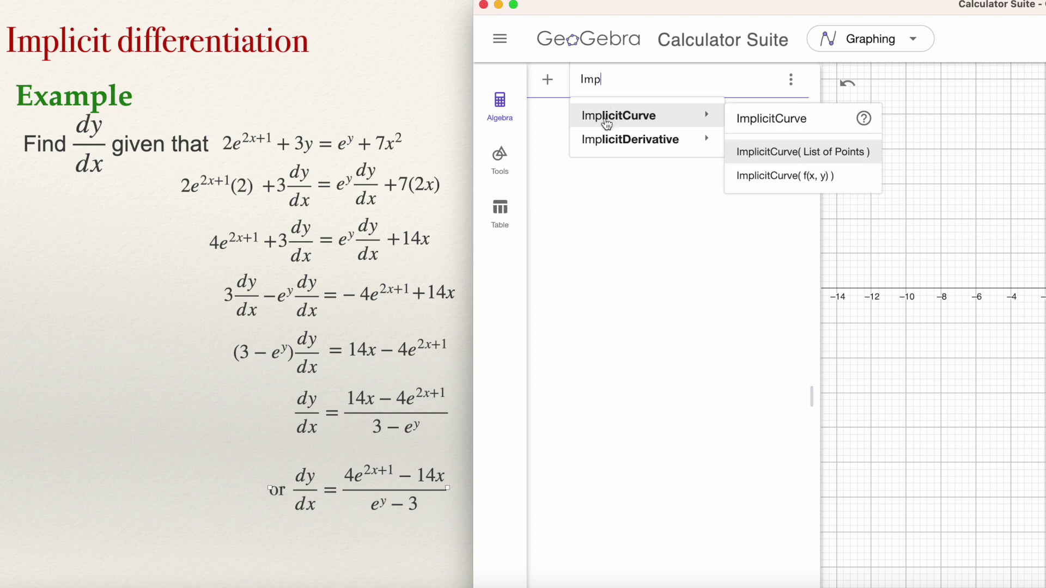
mouse_move(610, 143)
text(licit)
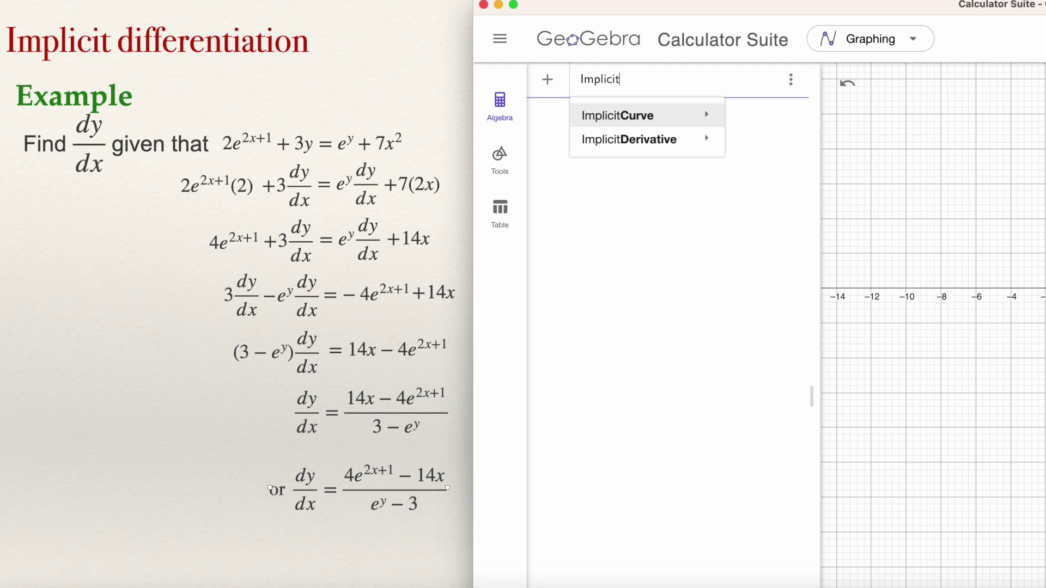
text(Derivative)
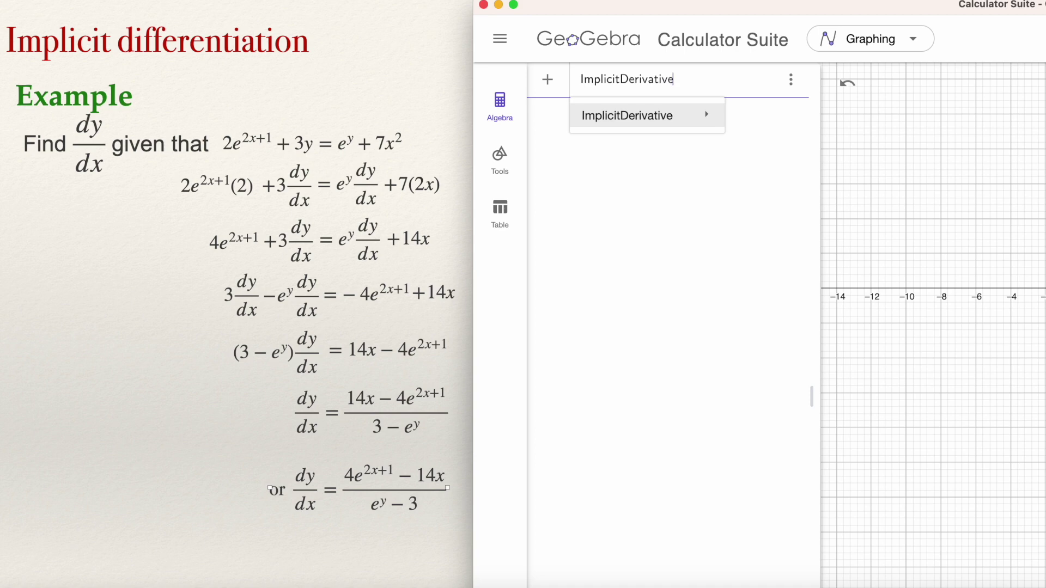
text(()
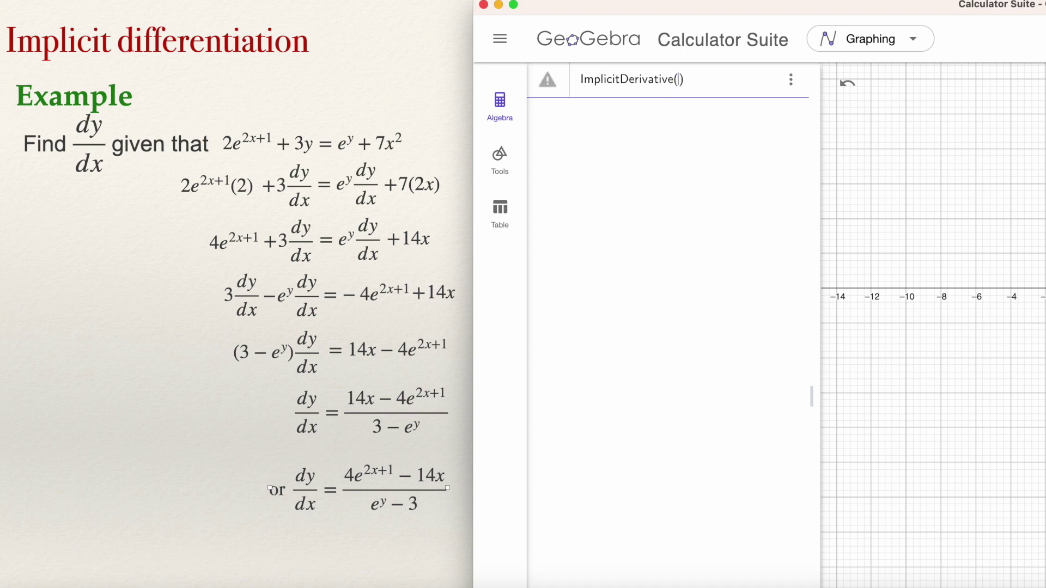